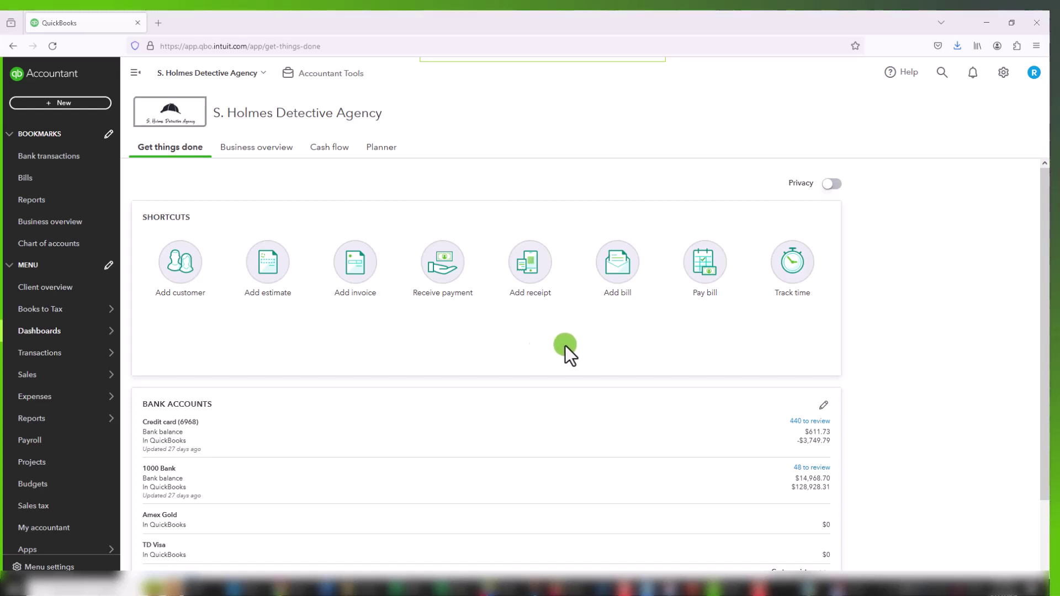
Open the Chart of accounts and scroll down to the Telephone Expense row among the expense accounts
mouse_move(71, 358)
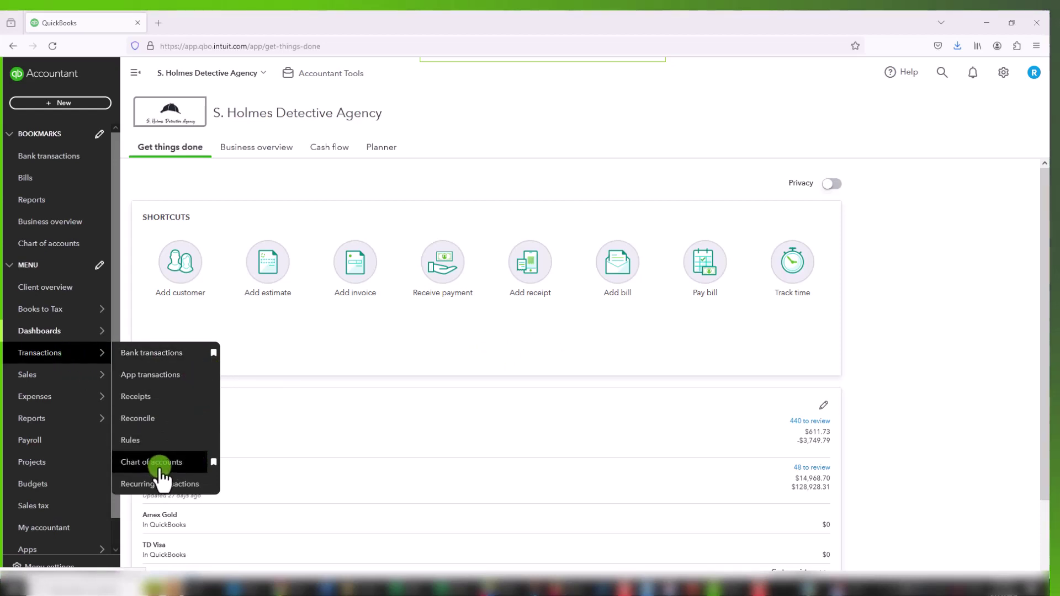
left_click(1003, 72)
left_click(638, 207)
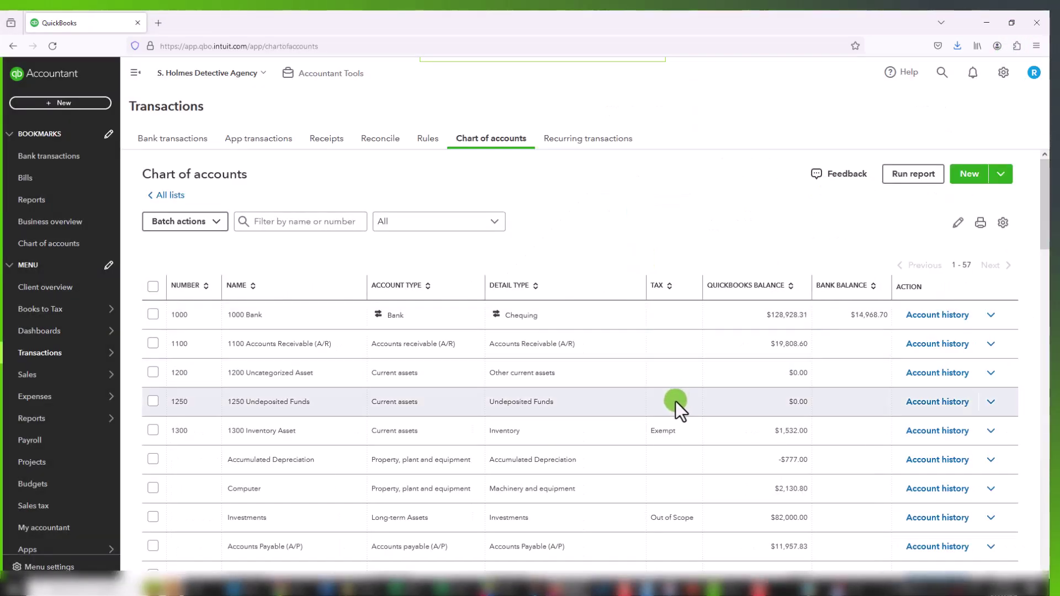
scroll(675, 401, "down", 6)
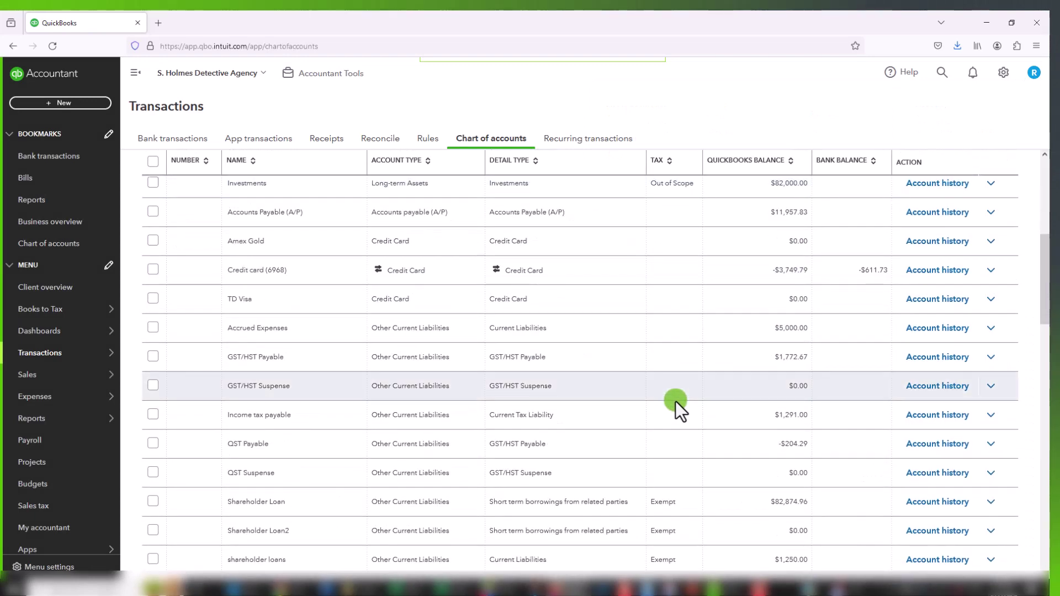
scroll(674, 400, "down", 20)
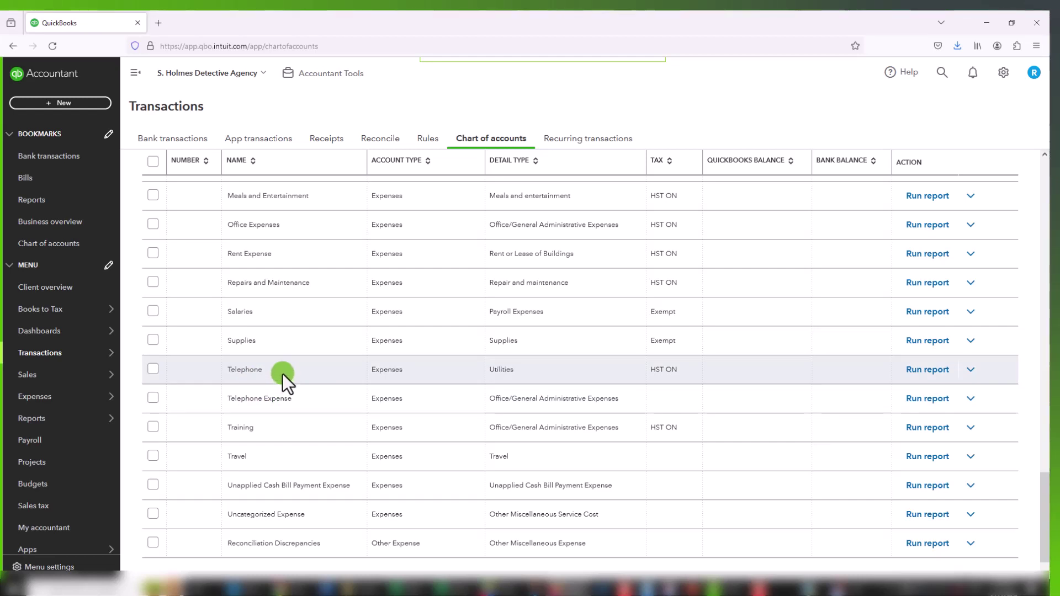
Run the Telephone Expense QuickReport for All Dates, showing three $100.00 expenses totalling $300.00
left_click(930, 400)
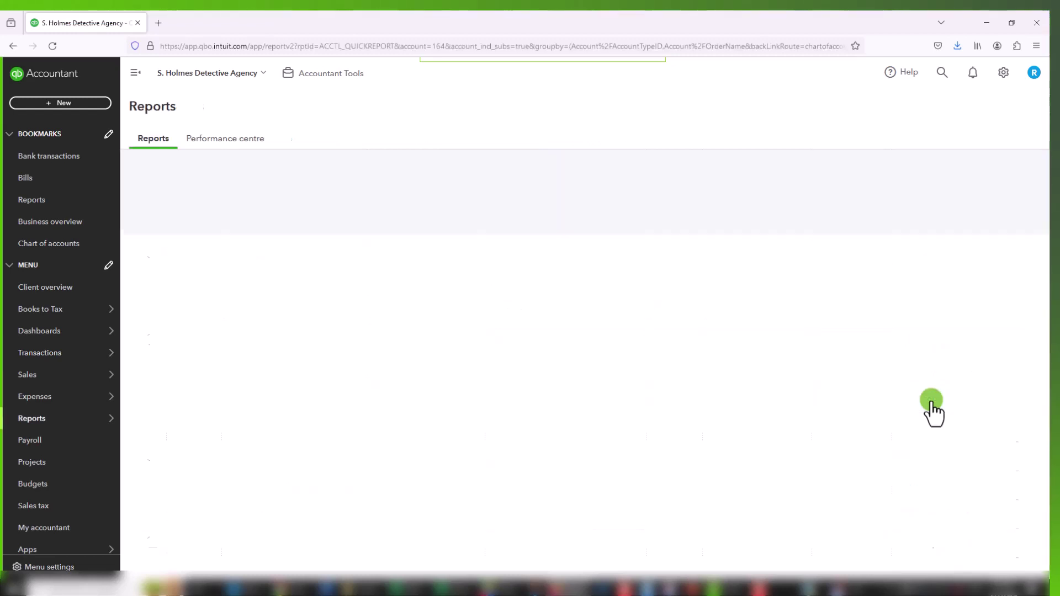
left_click(220, 221)
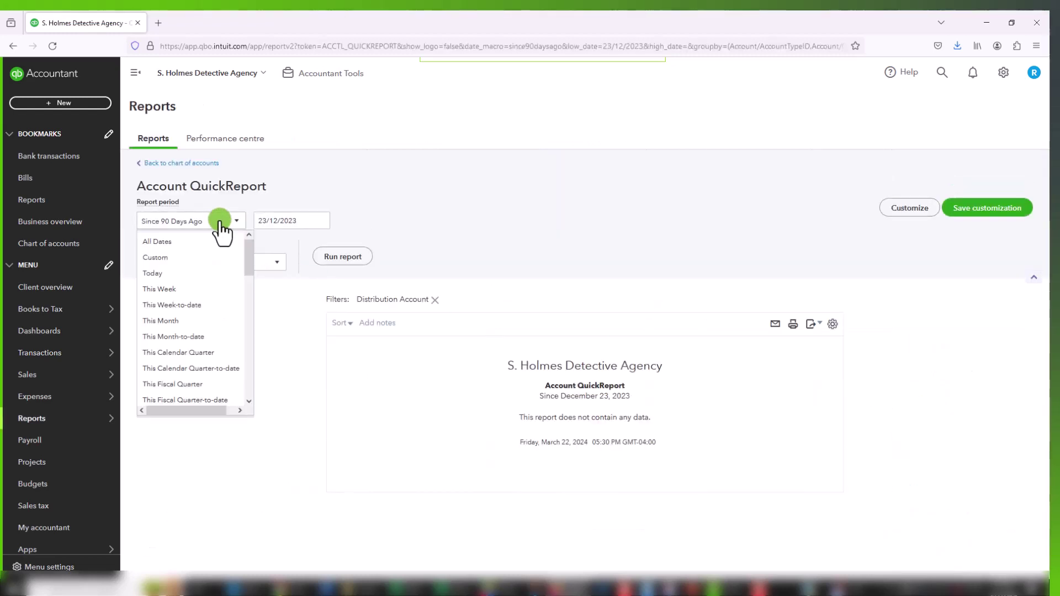
mouse_move(249, 243)
left_mouse_down()
mouse_move(256, 369)
mouse_move(243, 234)
left_mouse_up()
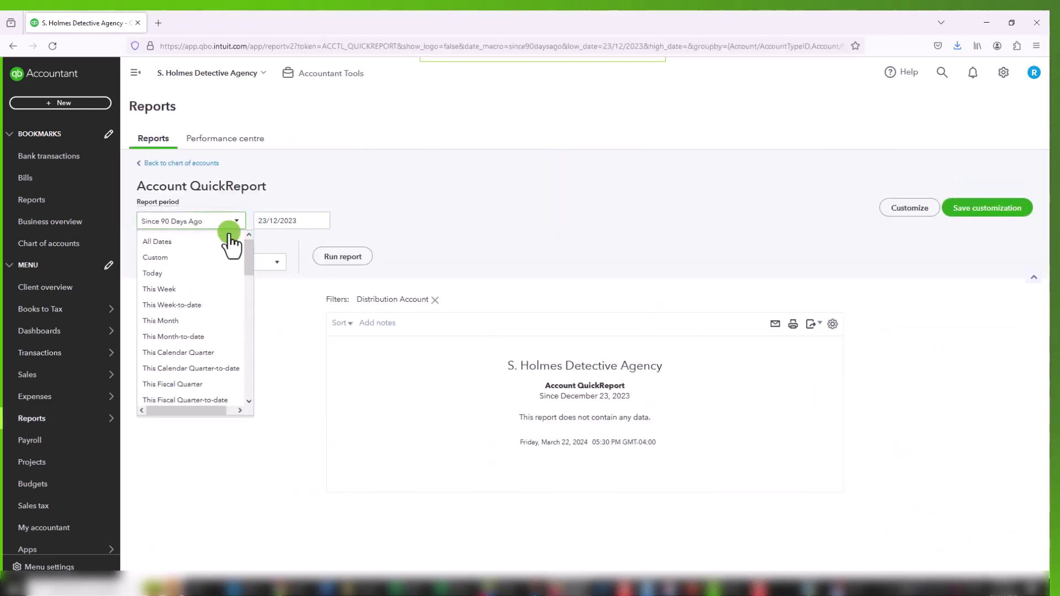
left_click(199, 239)
left_click(342, 257)
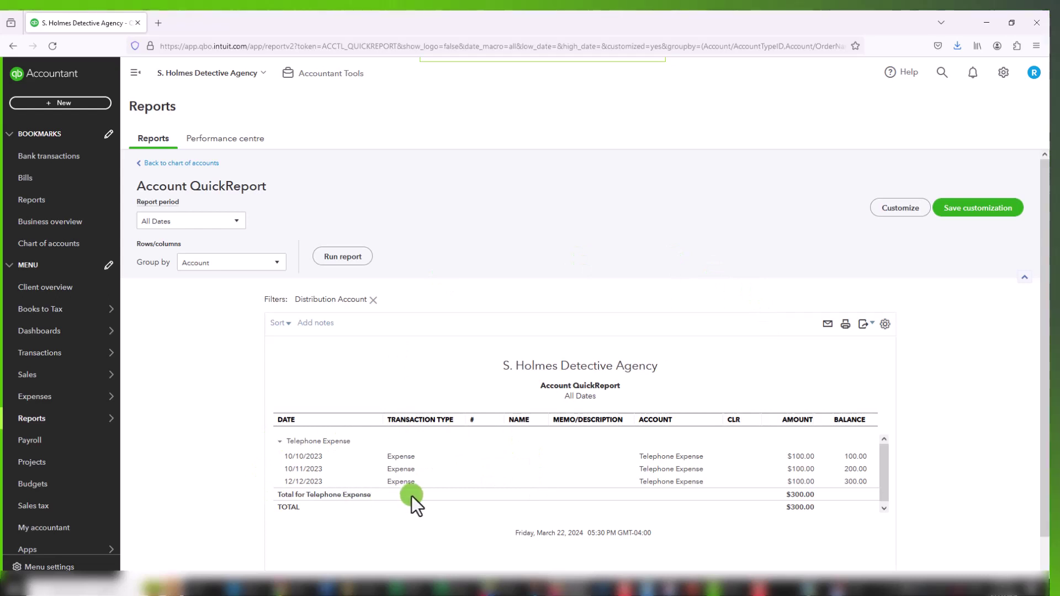
Go back to the chart of accounts and scroll down to the Telephone and Telephone Expense rows
left_click(194, 164)
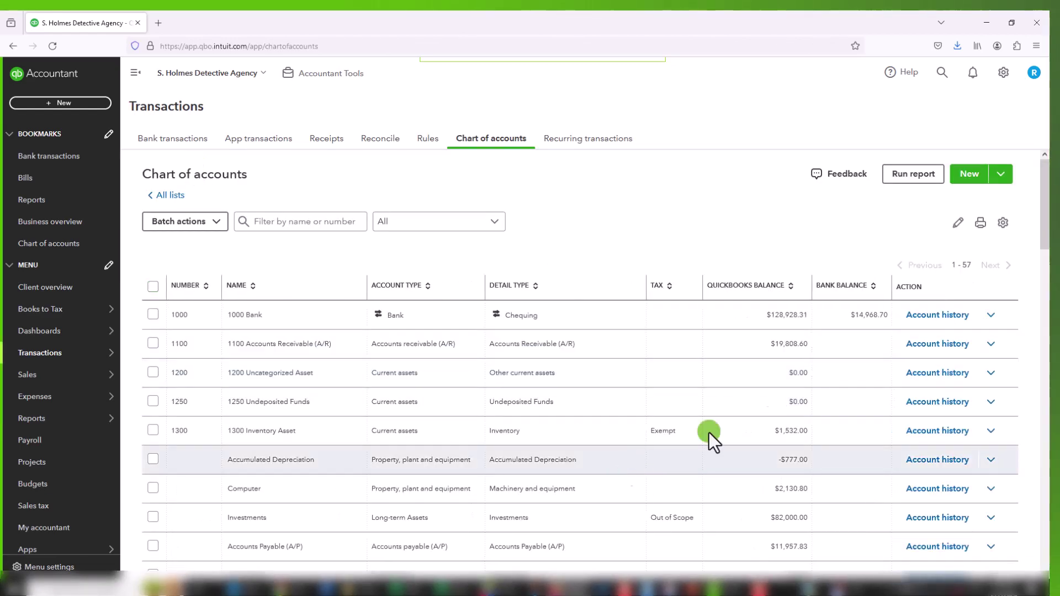
scroll(1045, 243, "down", 1)
left_click_drag(1046, 245, 1035, 489)
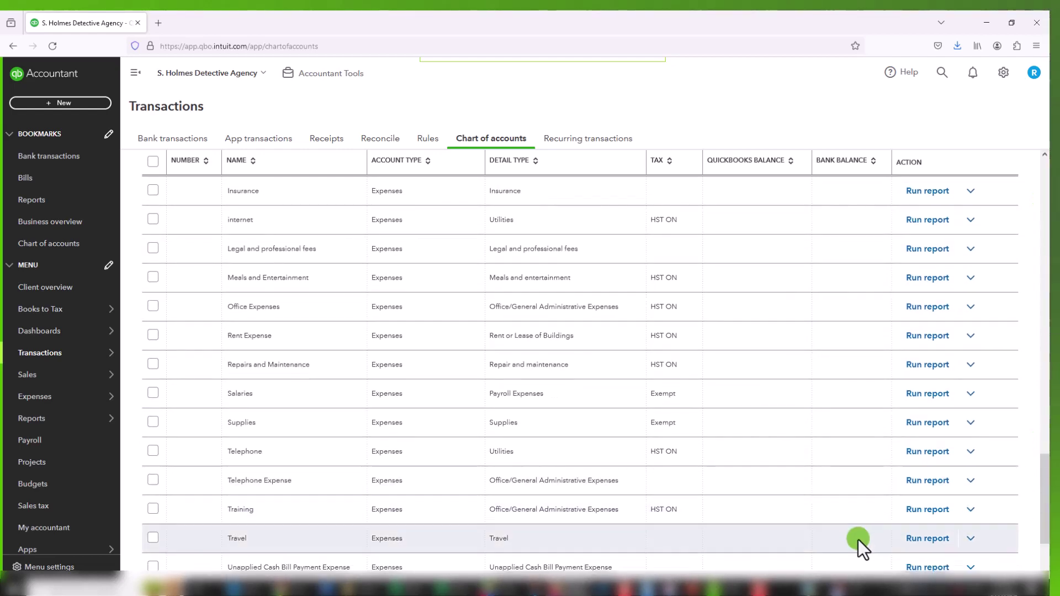
scroll(857, 515, "down", 2)
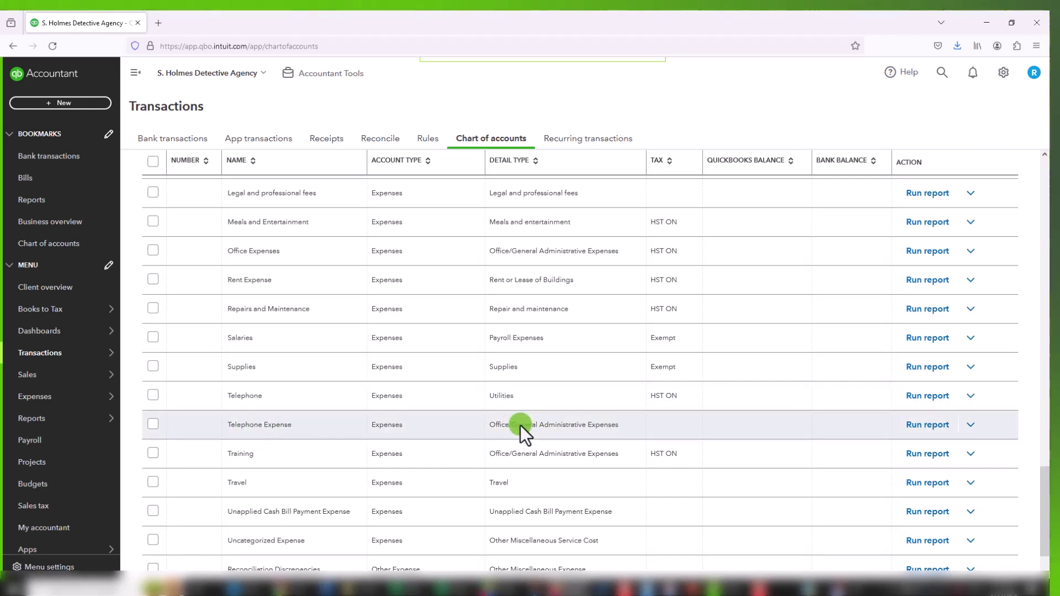
Change Telephone Expense's detail type to Utilities and delete 'Expense' from its name
left_click(975, 429)
left_click(895, 451)
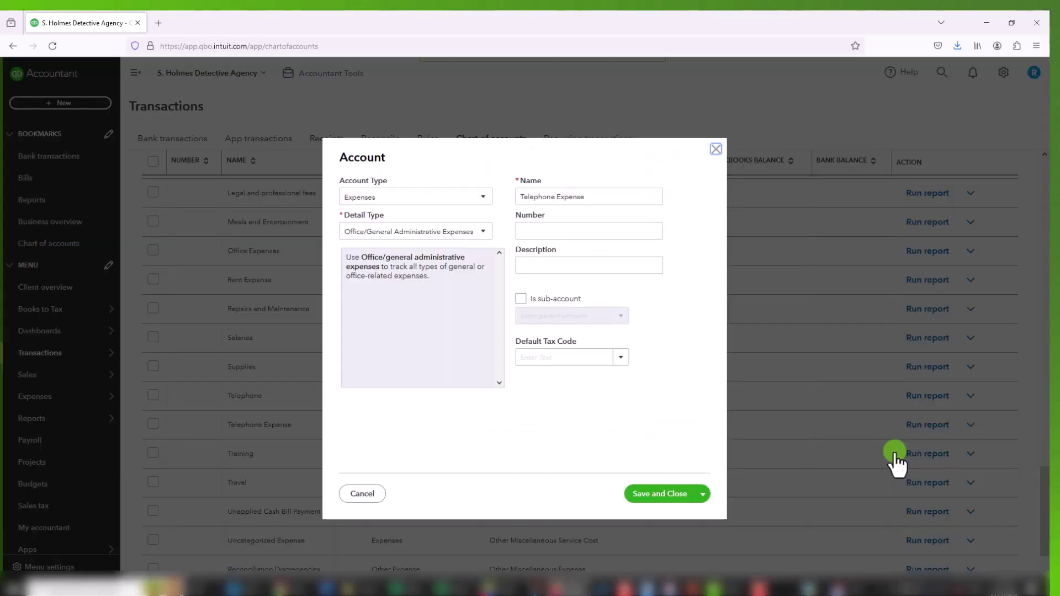
left_click(473, 233)
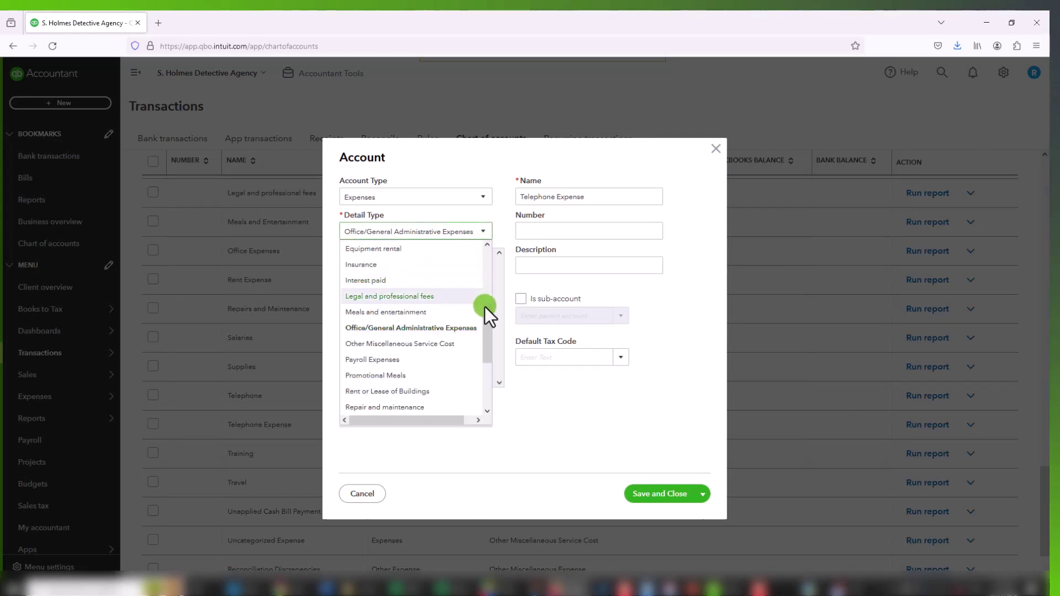
left_click_drag(488, 313, 482, 348)
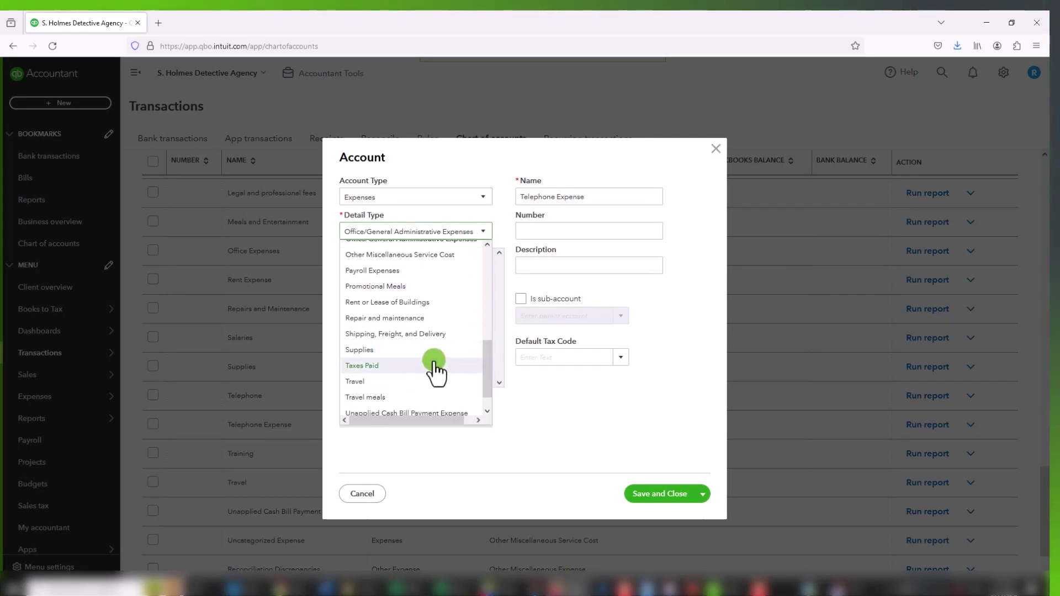
scroll(433, 379, "down", 1)
left_click(376, 407)
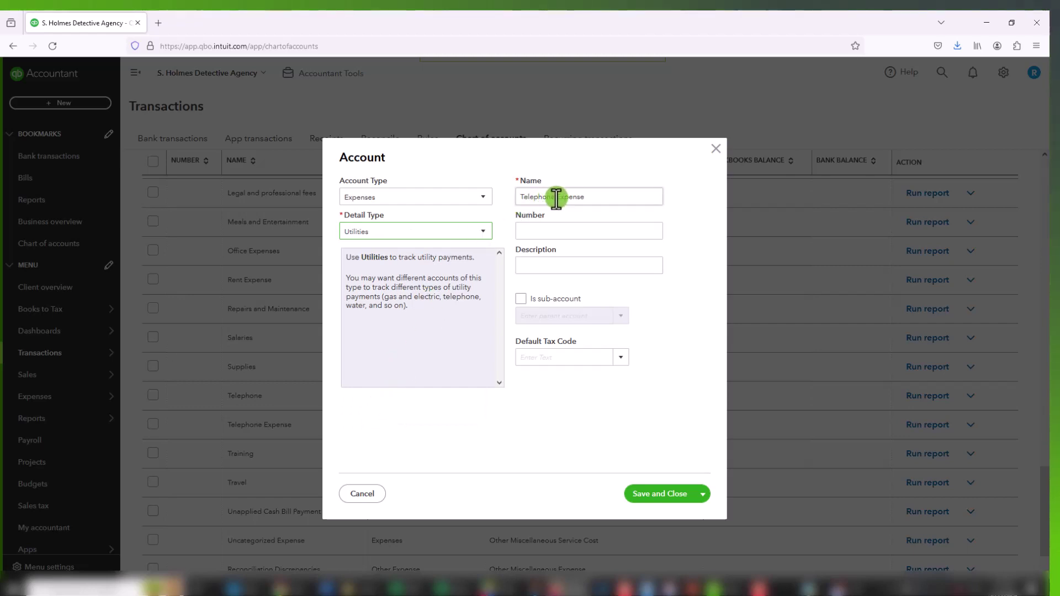
left_click_drag(555, 197, 584, 197)
key("BackSpace")
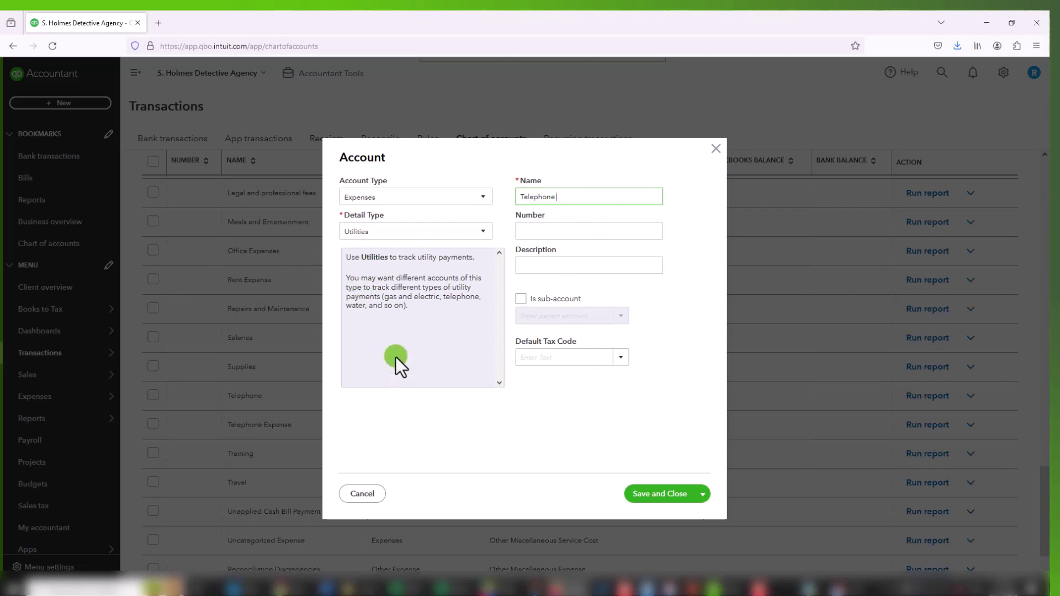
Save the renamed account, confirming the merge into Telephone and the detail type change
left_click(654, 501)
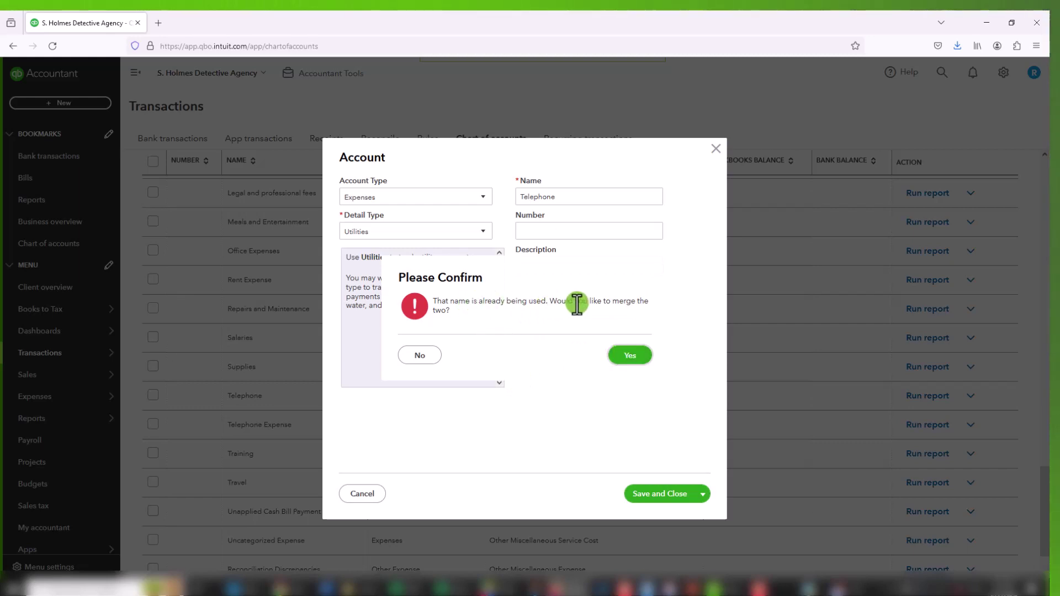
left_click(628, 358)
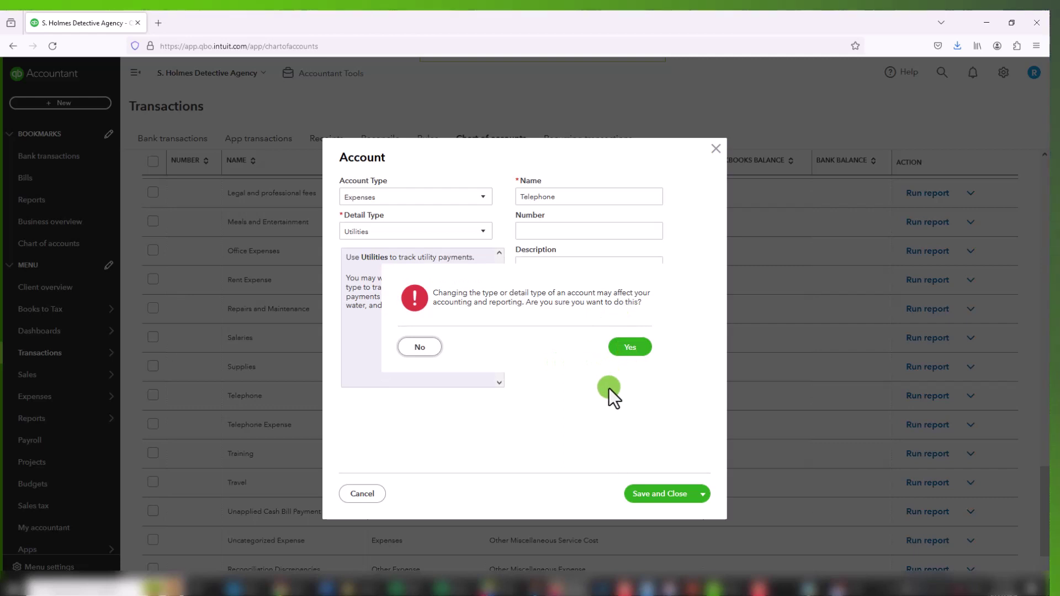
left_click(630, 347)
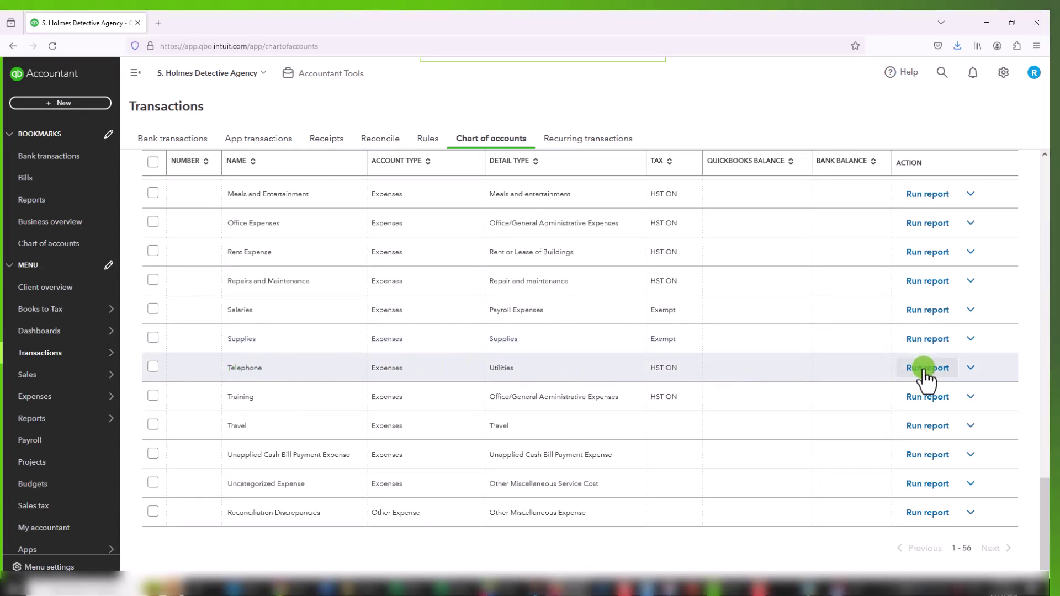
Run the merged Telephone QuickReport for All Dates (six transactions, $4,747.00), then return to the chart of accounts
left_click(926, 369)
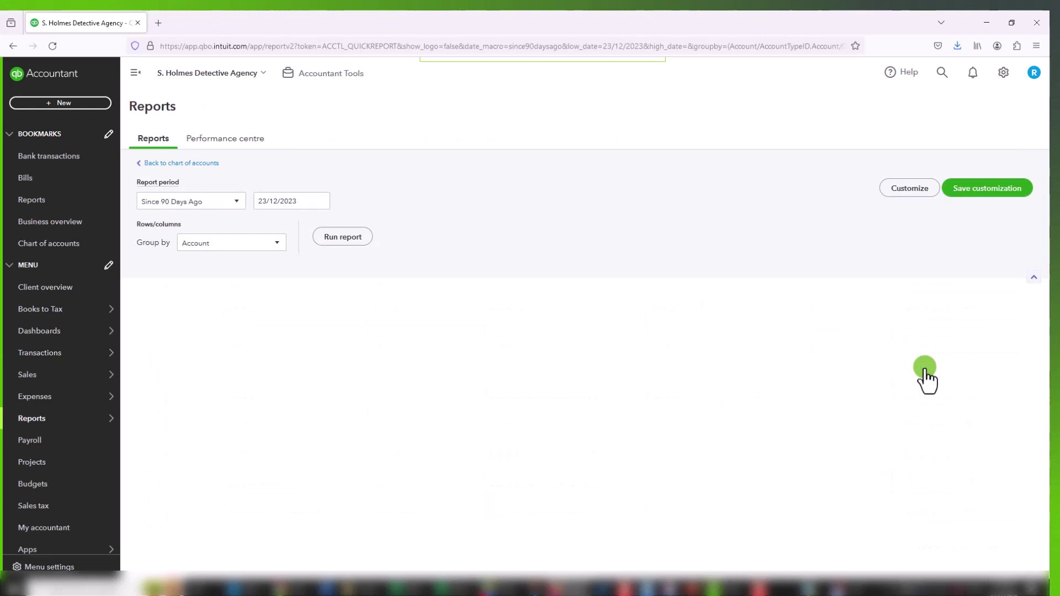
left_click(202, 231)
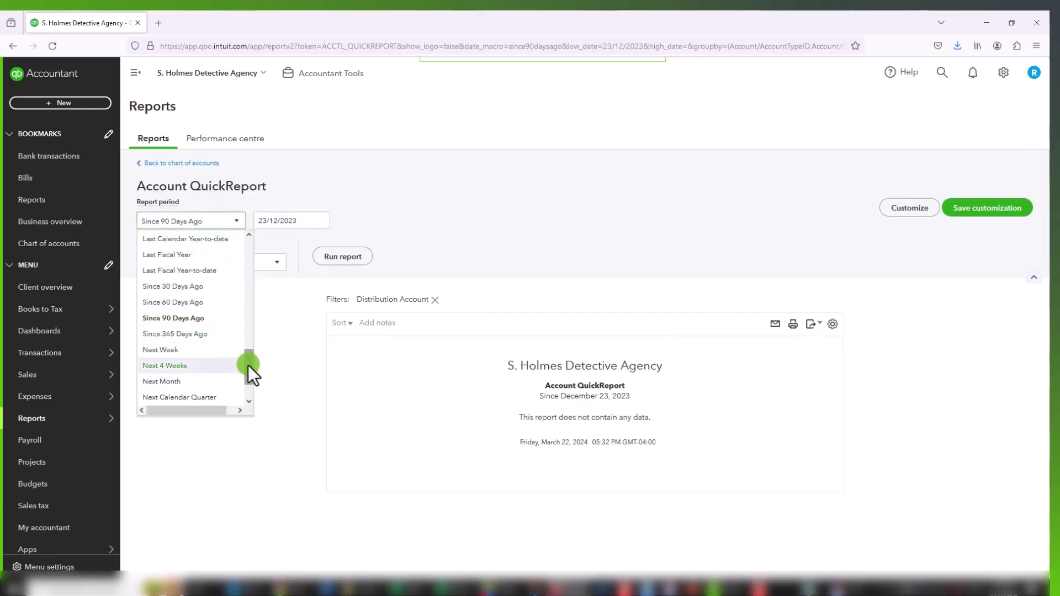
left_click_drag(248, 365, 247, 237)
left_click(191, 243)
left_click(326, 258)
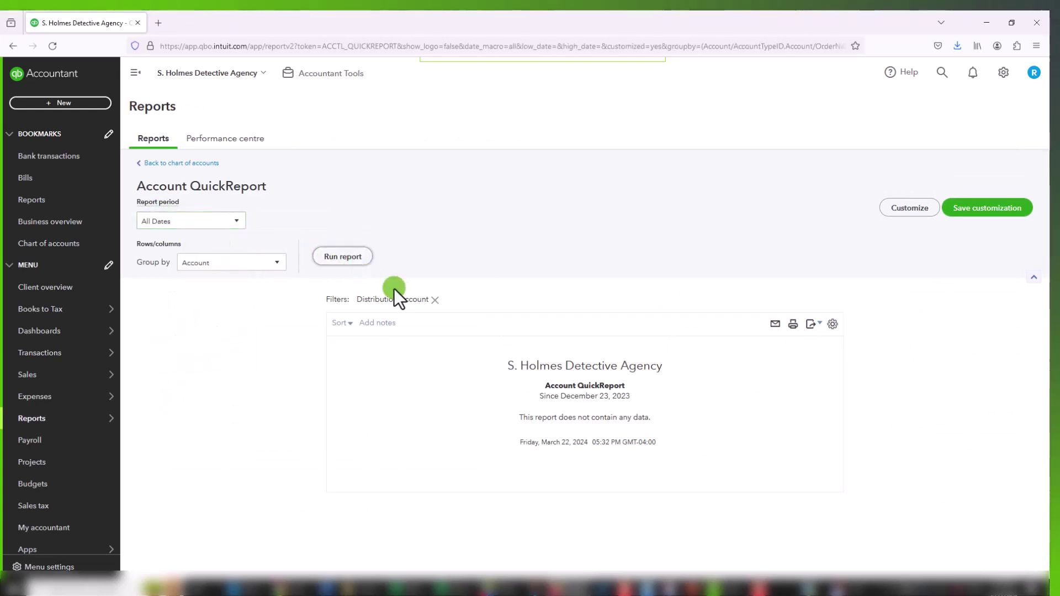
scroll(458, 381, "down", 2)
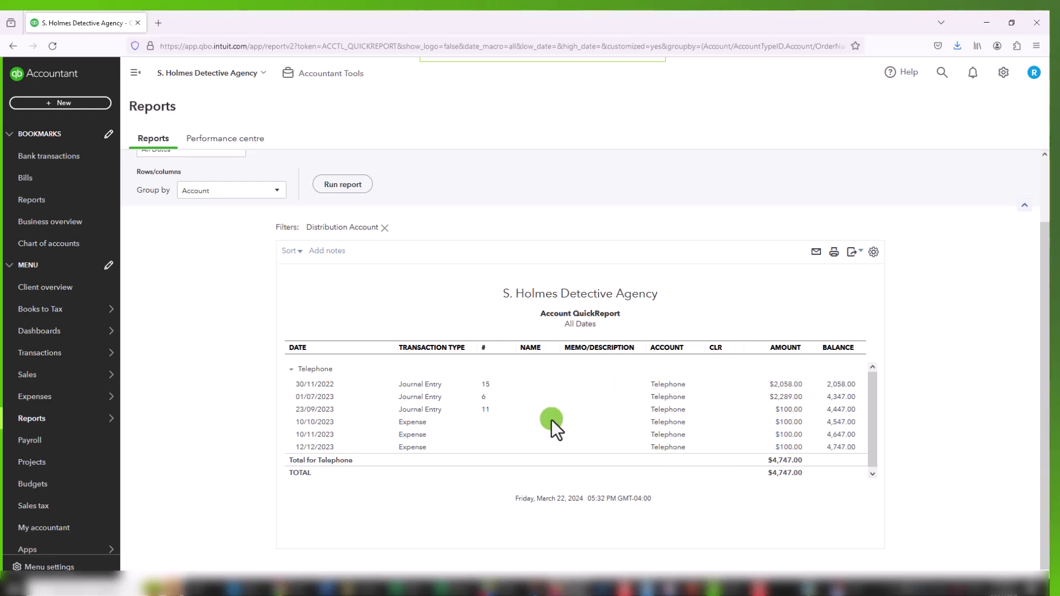
scroll(551, 419, "up", 2)
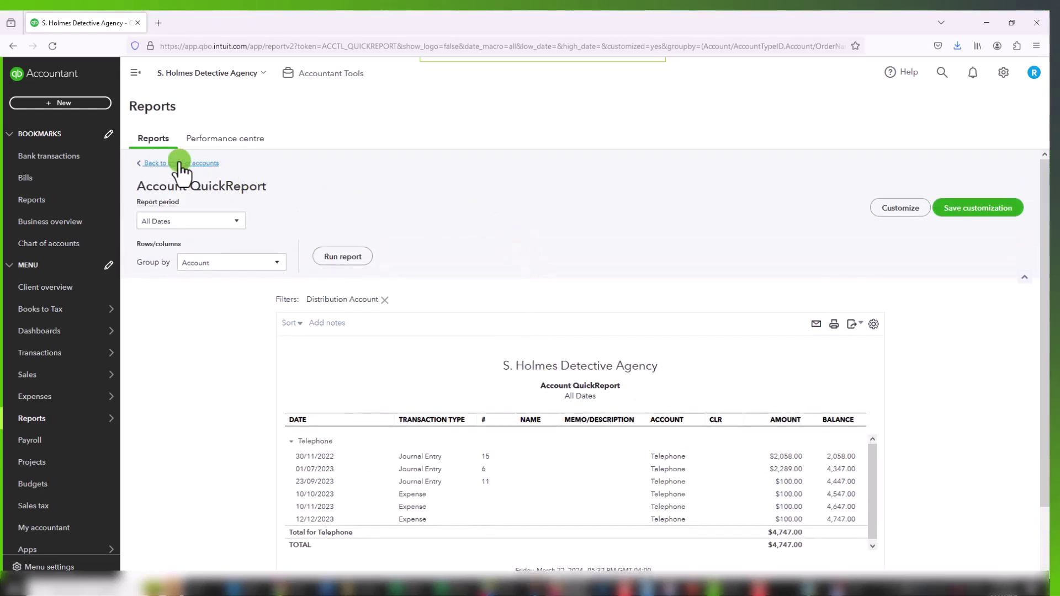
left_click(144, 163)
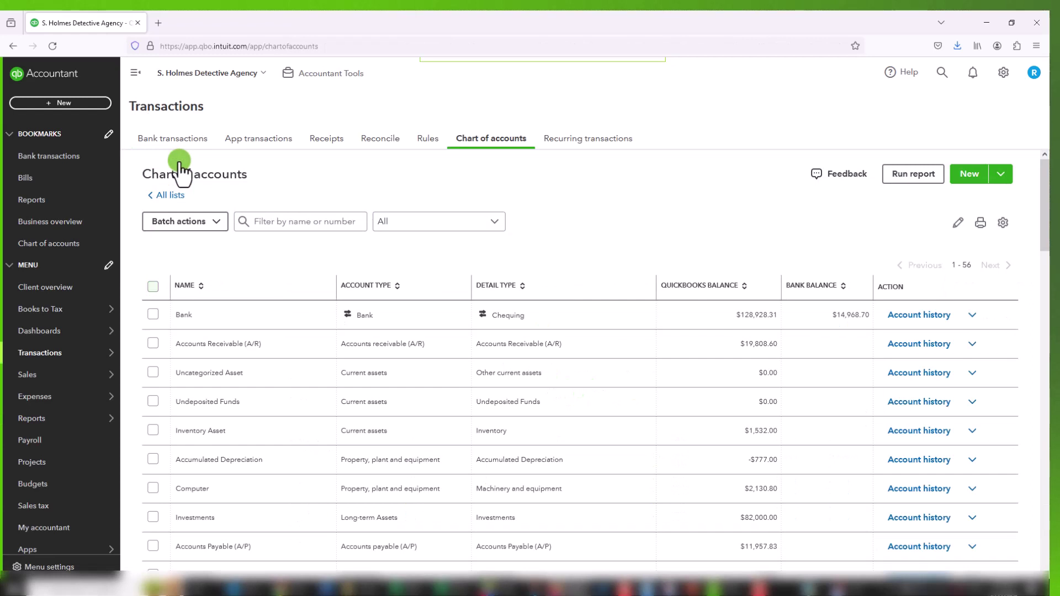